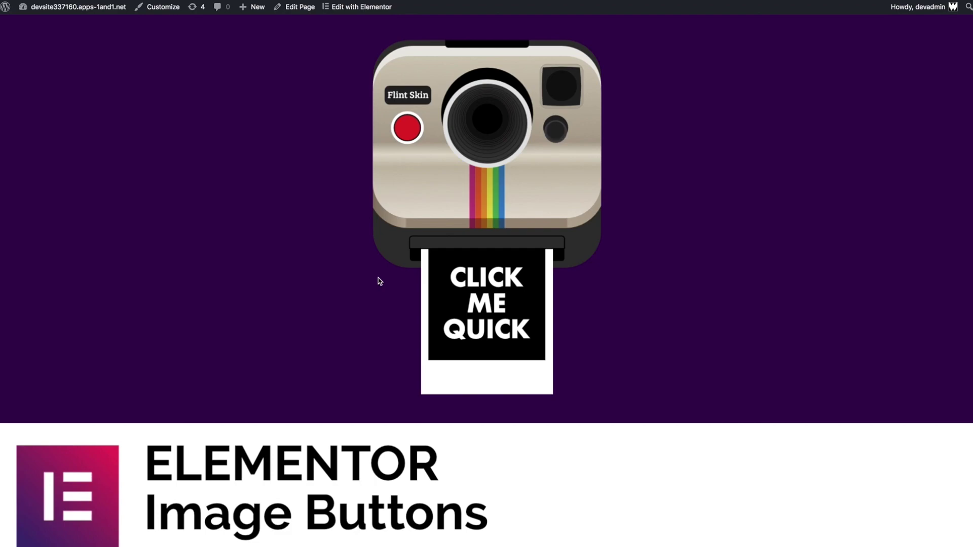
Add a three-column section below the image buttons and drop a Button widget into its first column.
scroll(379, 281, down, 6)
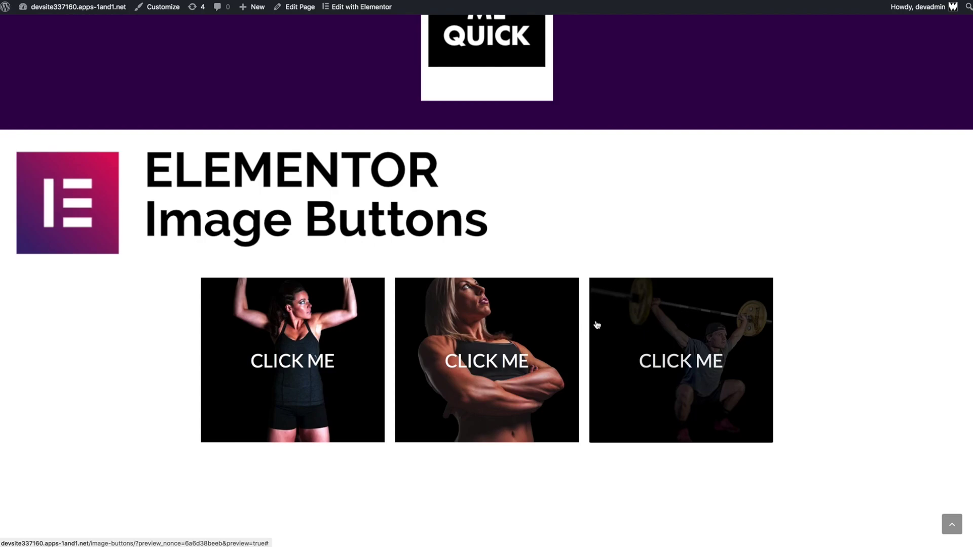
scroll(359, 321, up, 6)
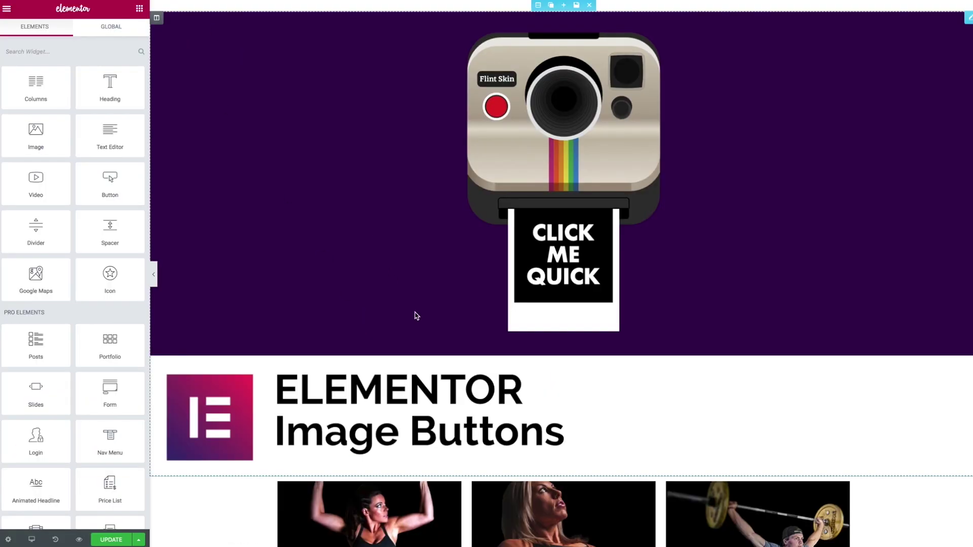
scroll(416, 316, down, 1)
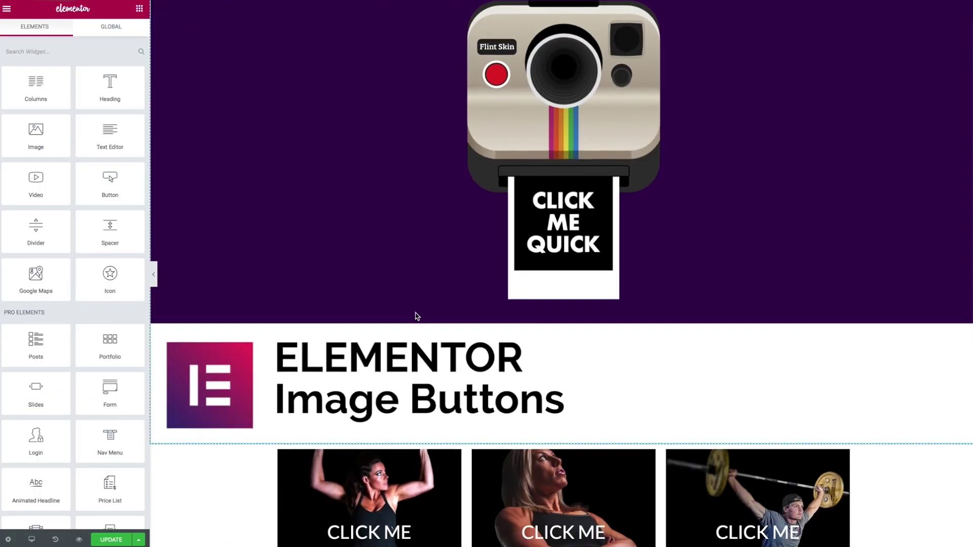
scroll(416, 316, down, 4)
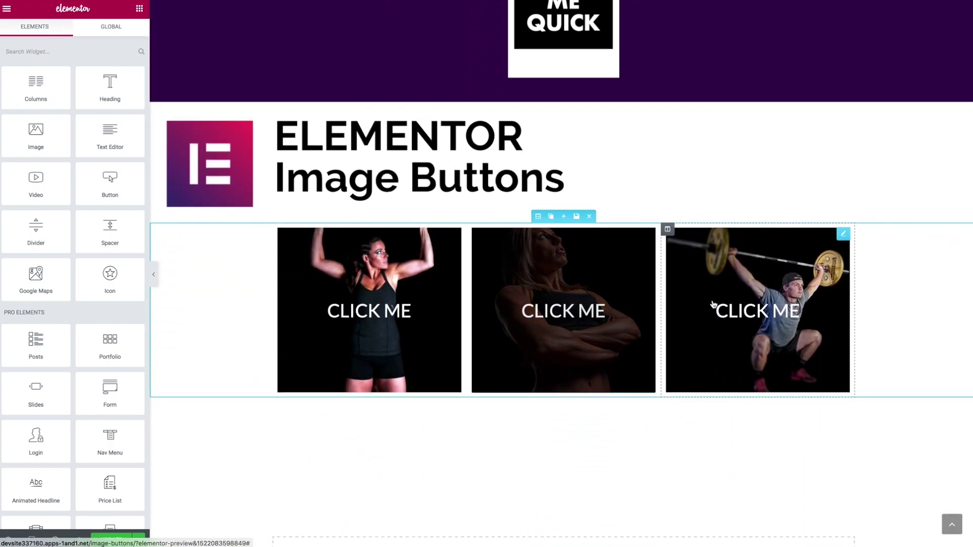
scroll(709, 307, down, 2)
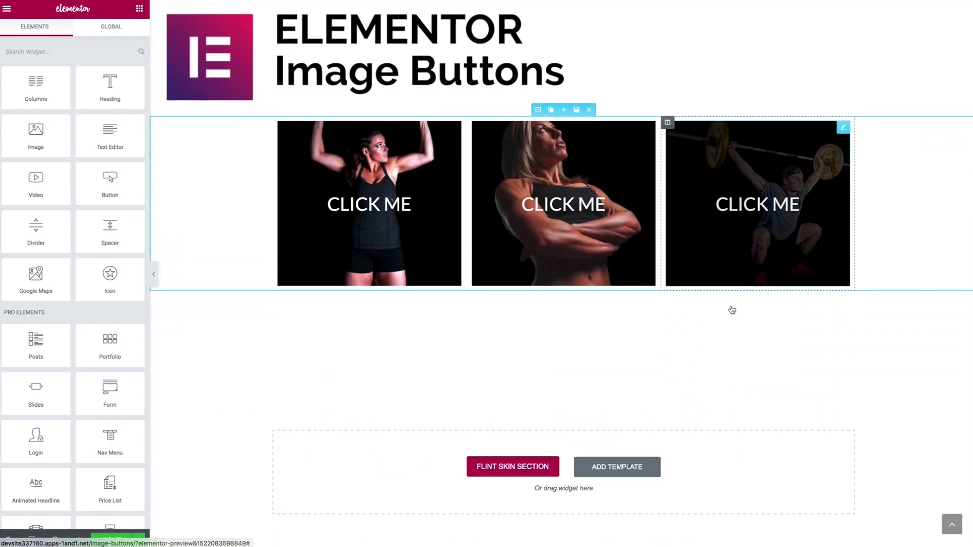
click(510, 477)
click(533, 495)
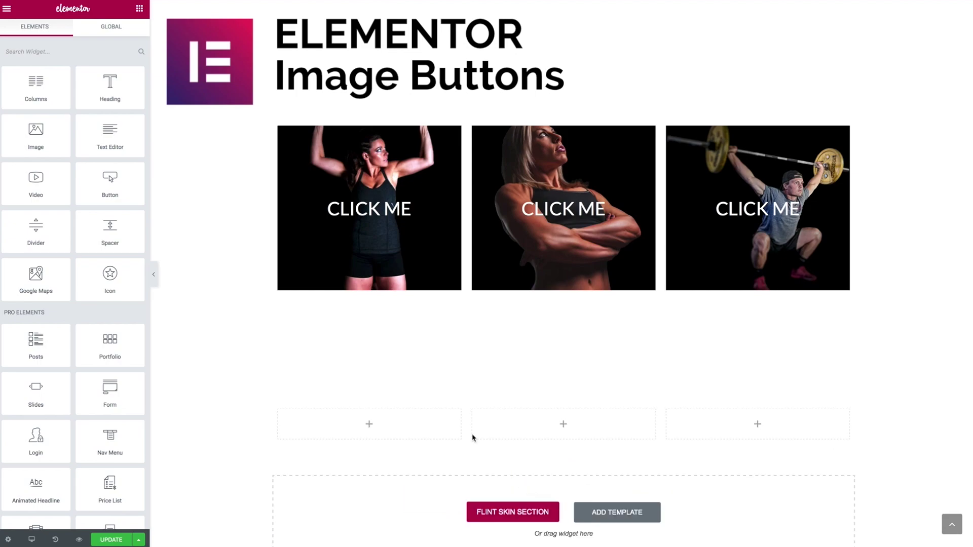
drag(117, 181, 415, 439)
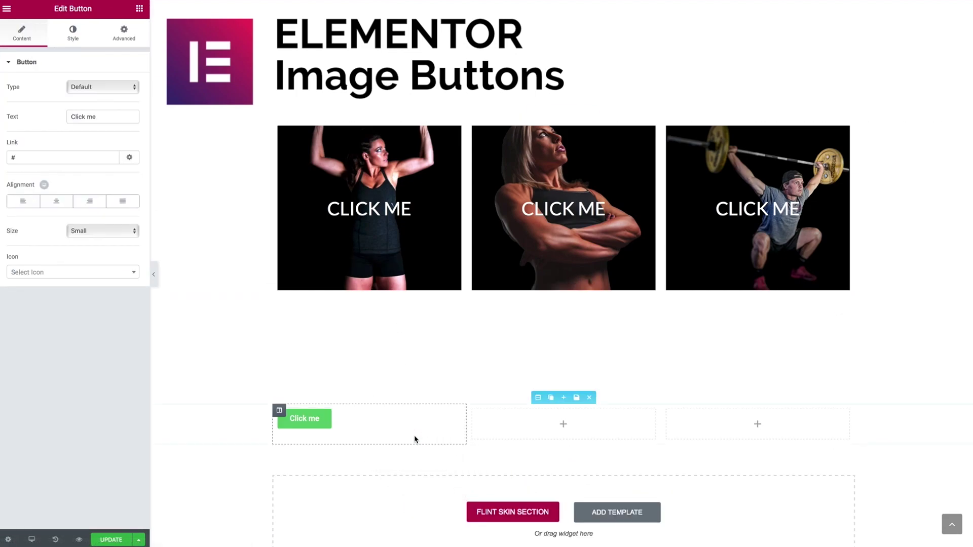
Justify the button and set its typography to Lato, size 36, uppercase.
click(121, 202)
click(74, 33)
click(128, 88)
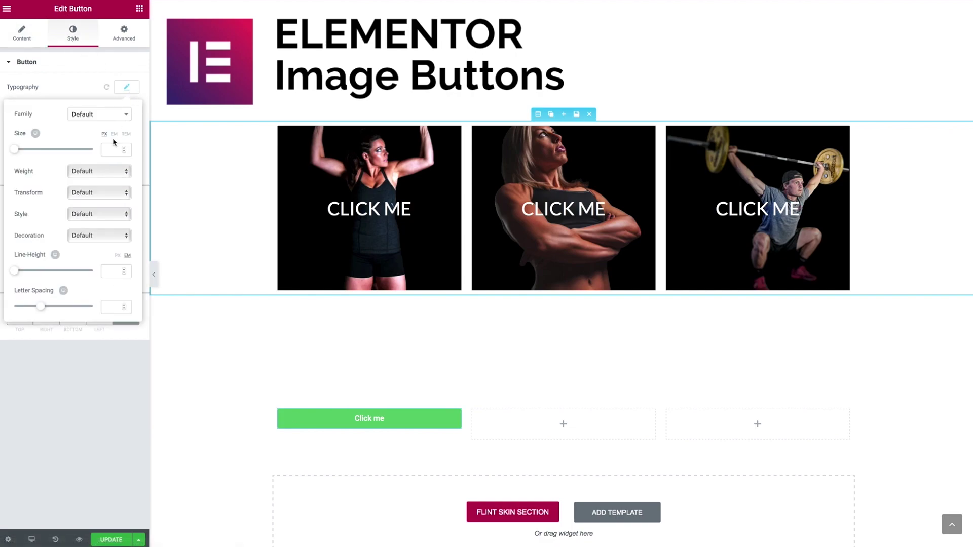
click(103, 119)
text(lato)
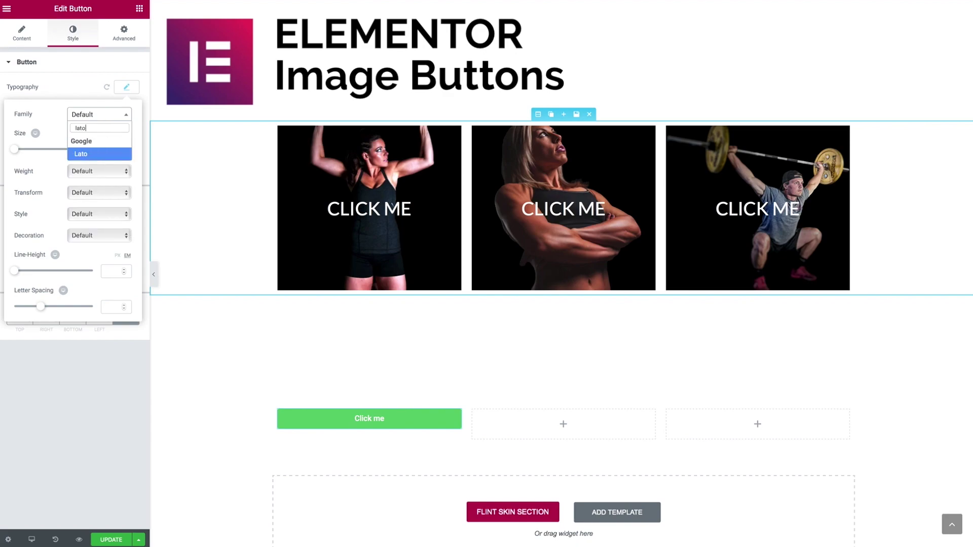
key(Return)
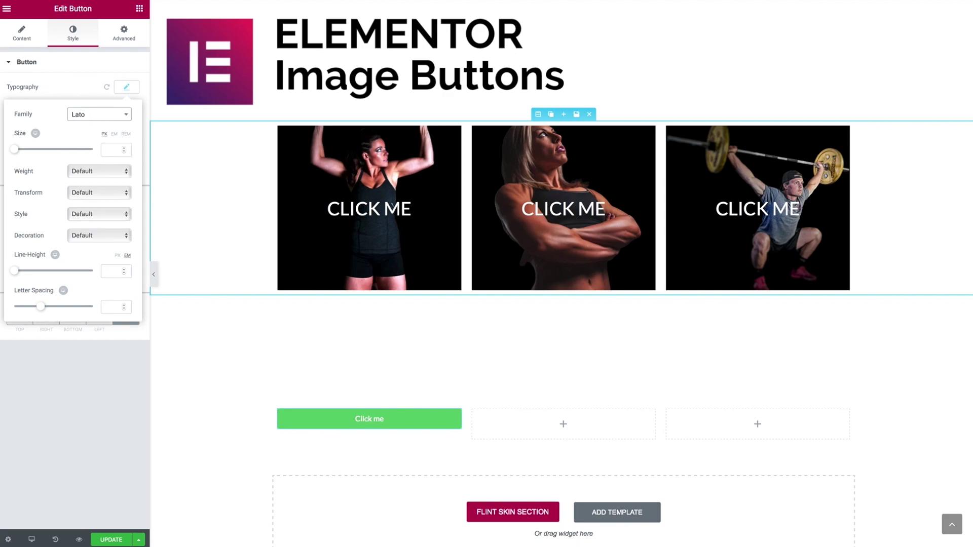
click(113, 149)
text(36)
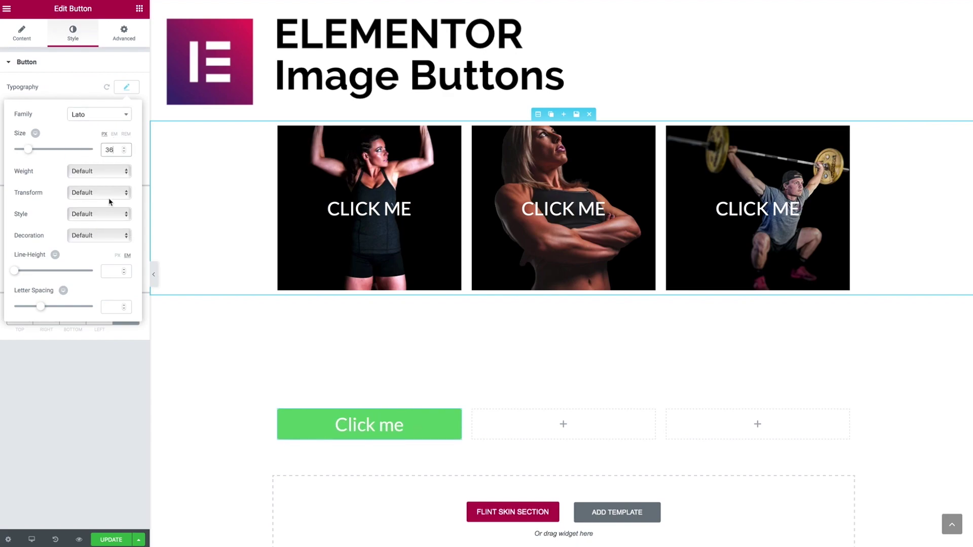
click(105, 193)
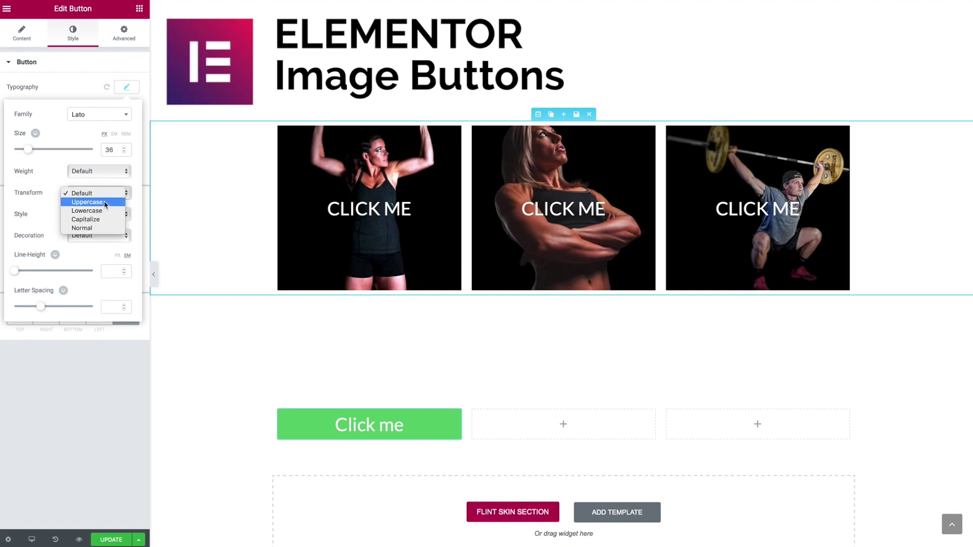
click(99, 202)
click(126, 87)
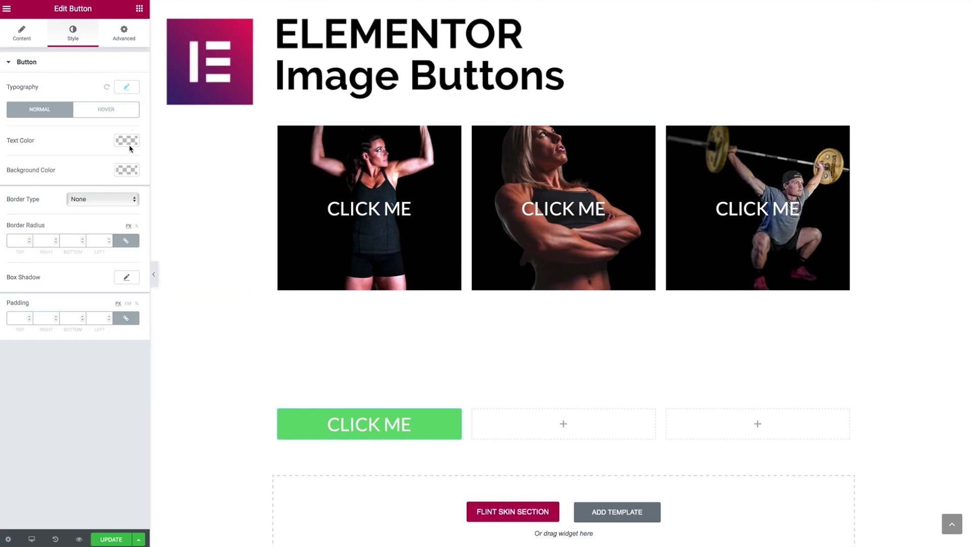
Make the button's normal text white with a fully transparent background.
click(126, 141)
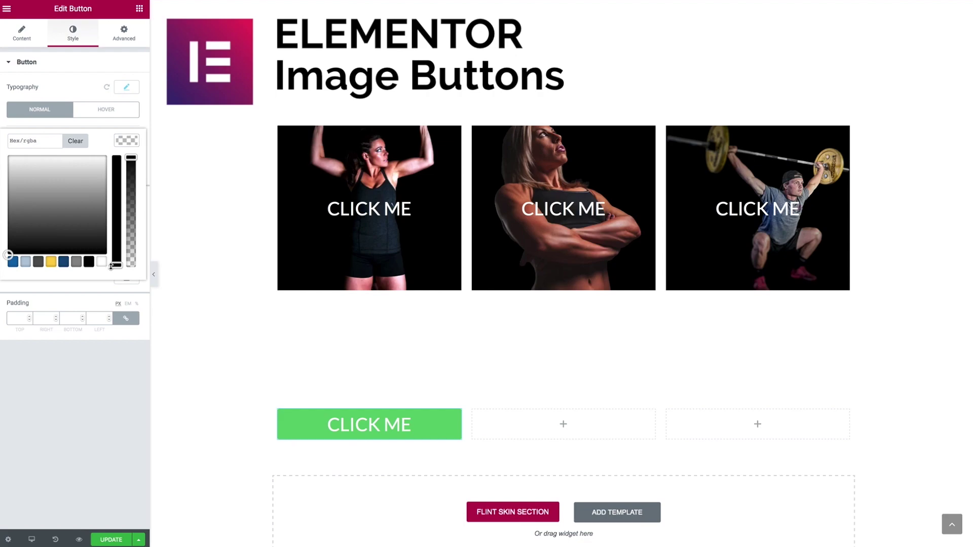
click(102, 263)
click(127, 141)
click(129, 171)
drag(131, 195, 131, 305)
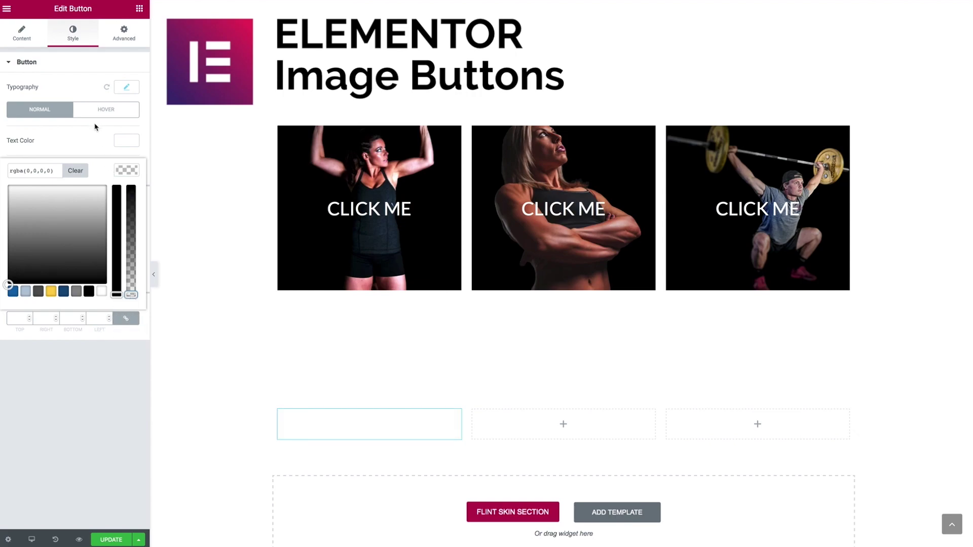
click(85, 143)
Give the hover state white text on an rgba(0,0,0,0.7) background.
click(116, 112)
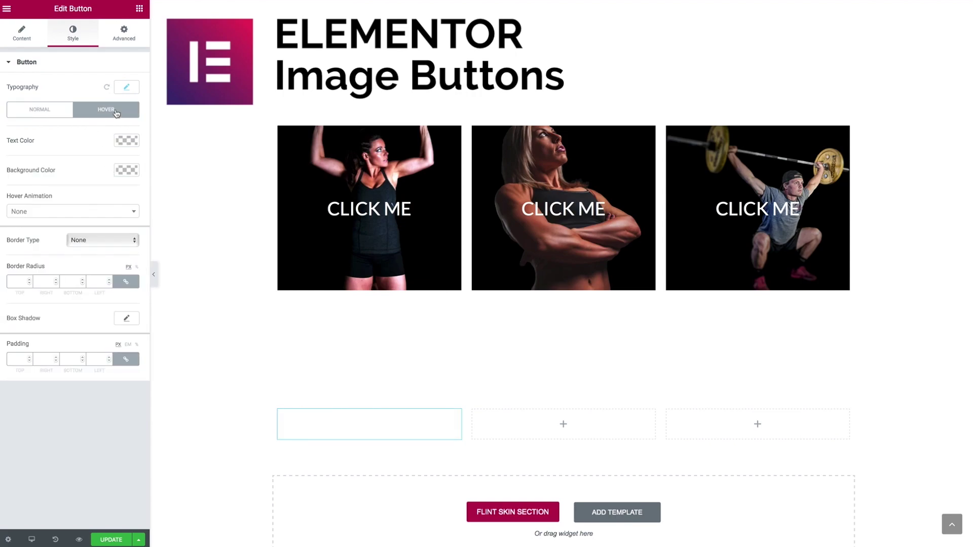
click(126, 142)
click(101, 266)
click(135, 155)
click(134, 168)
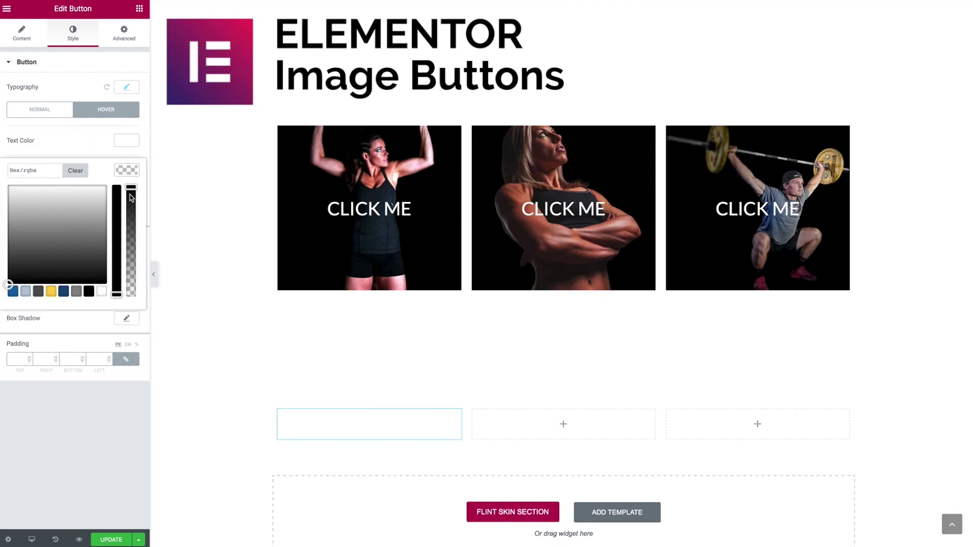
drag(112, 200, 131, 220)
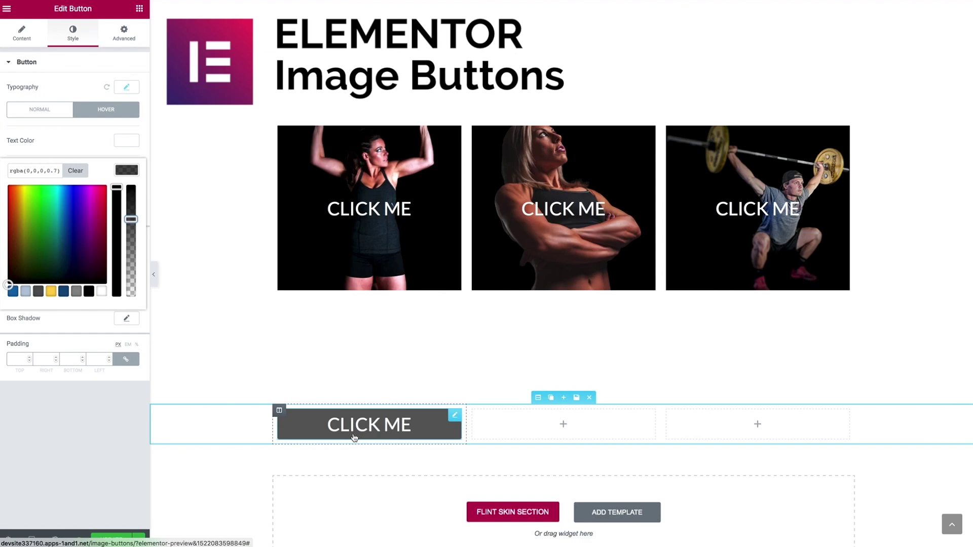
click(133, 171)
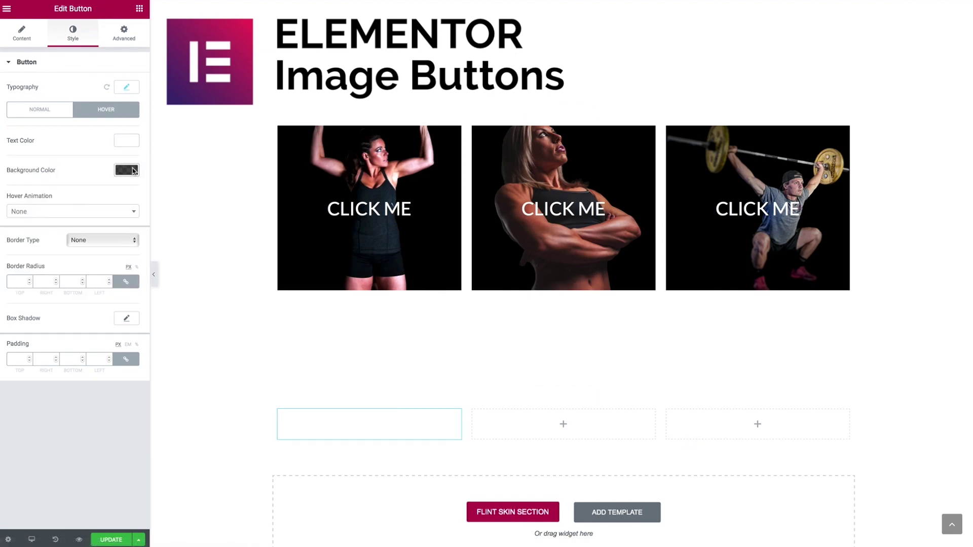
Enter 'image-button' as the button's CSS class in the Advanced settings.
click(124, 33)
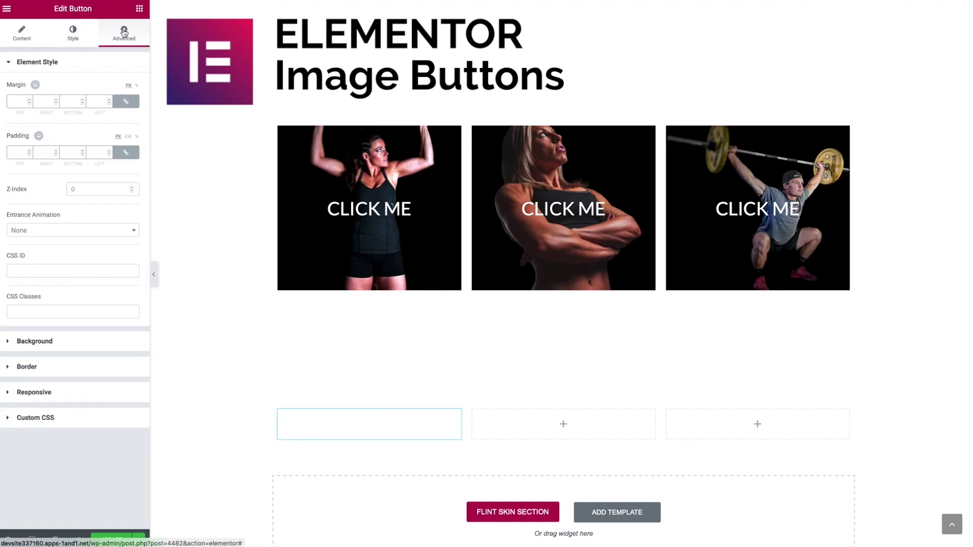
click(26, 311)
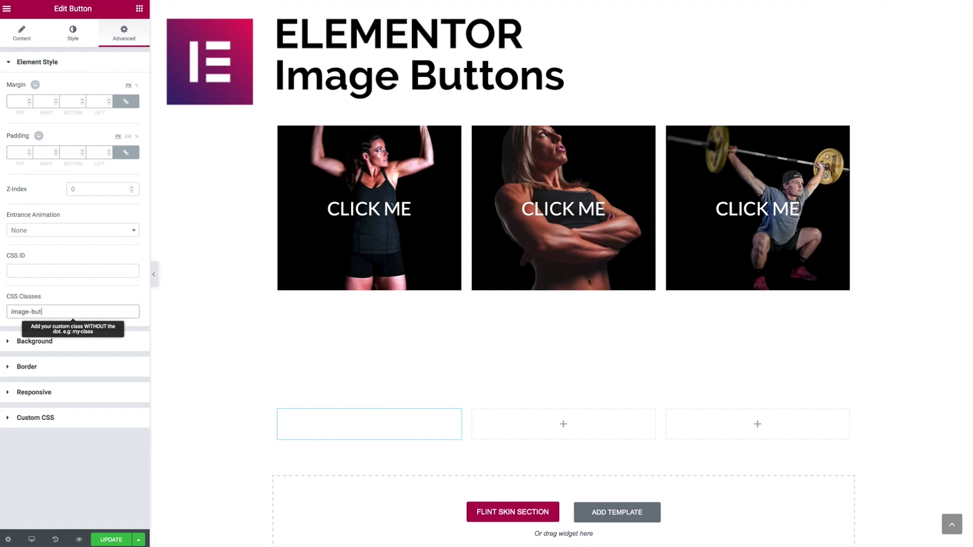
click(73, 302)
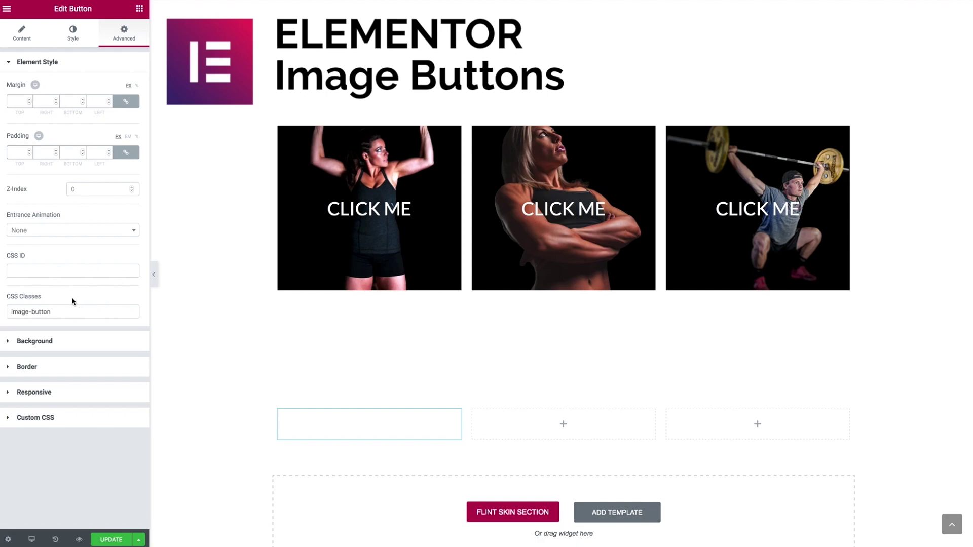
click(15, 342)
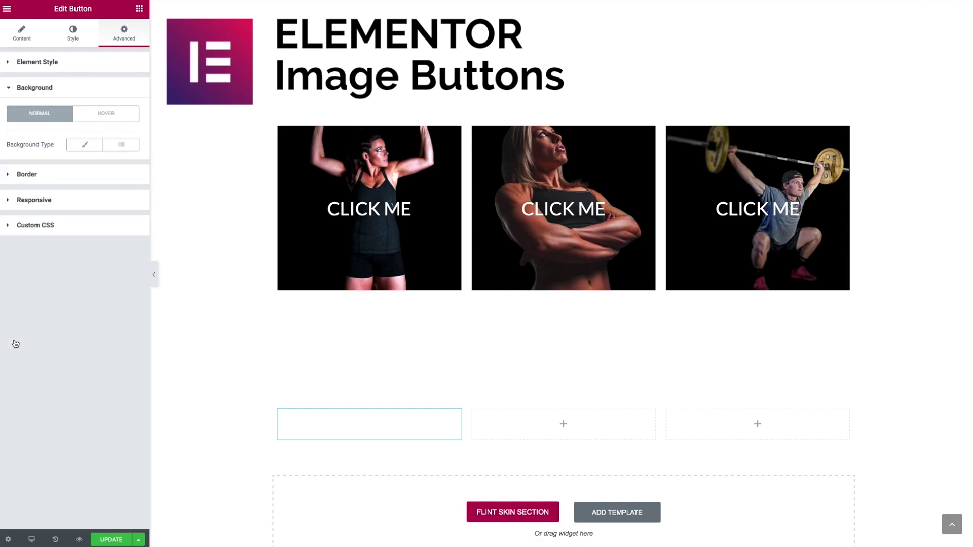
Set a Classic background with the Woman-Pull-Ups photo, positioned Center Center.
click(79, 143)
click(73, 241)
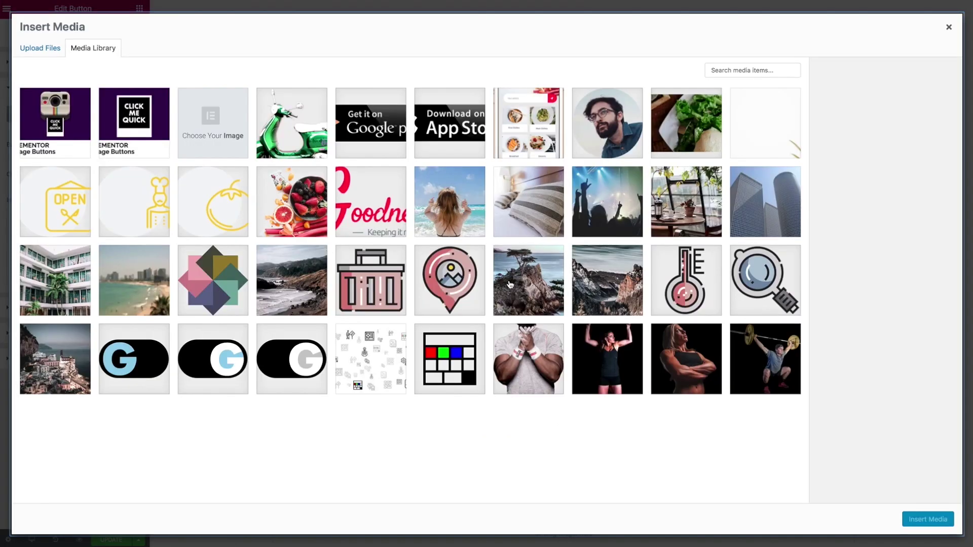
click(621, 345)
click(928, 519)
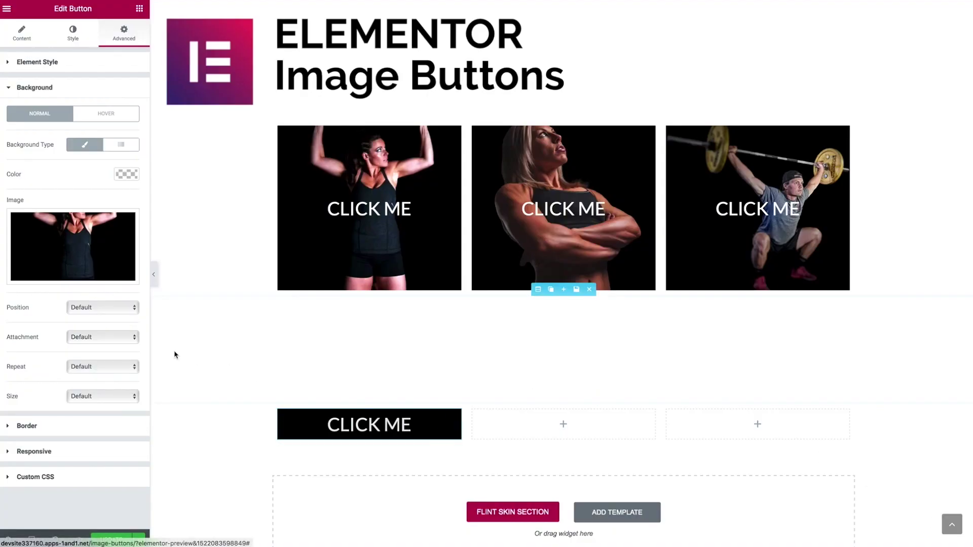
click(105, 306)
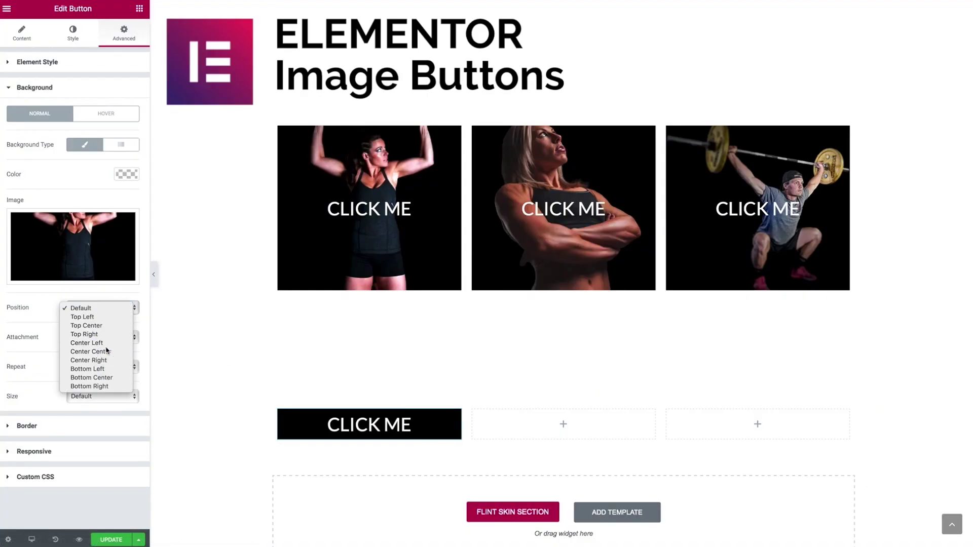
click(105, 348)
click(105, 306)
click(108, 315)
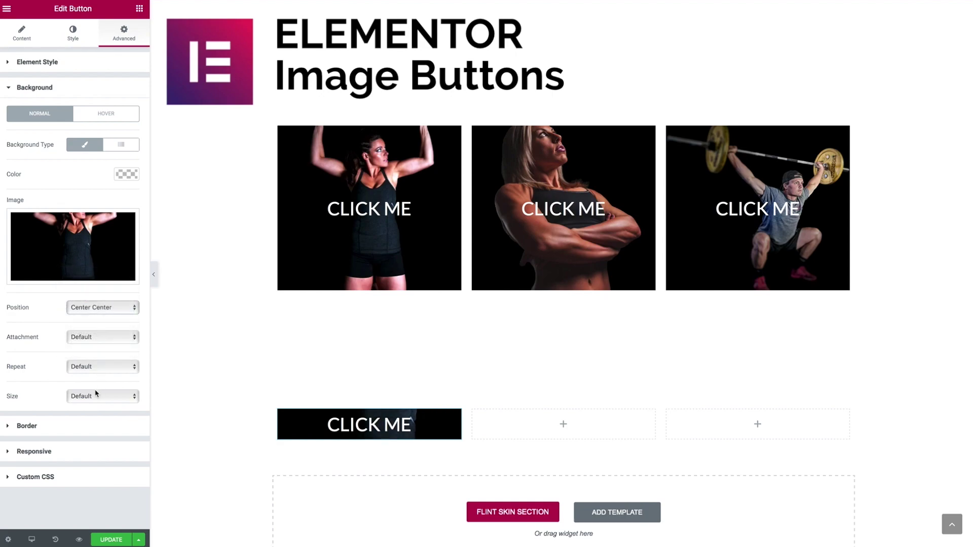
click(92, 369)
Set the normal background image to No-repeat and size it to Cover.
click(91, 377)
click(96, 397)
key(Escape)
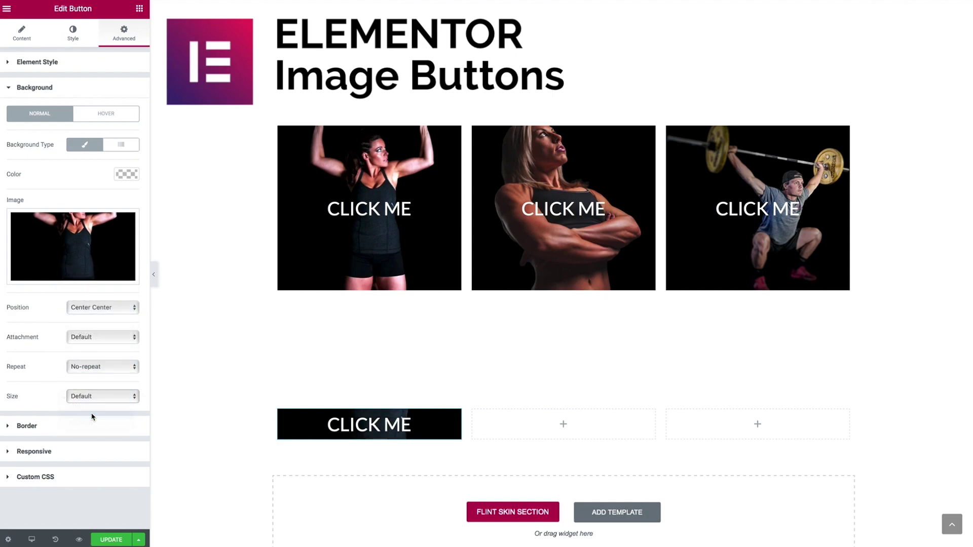
click(92, 416)
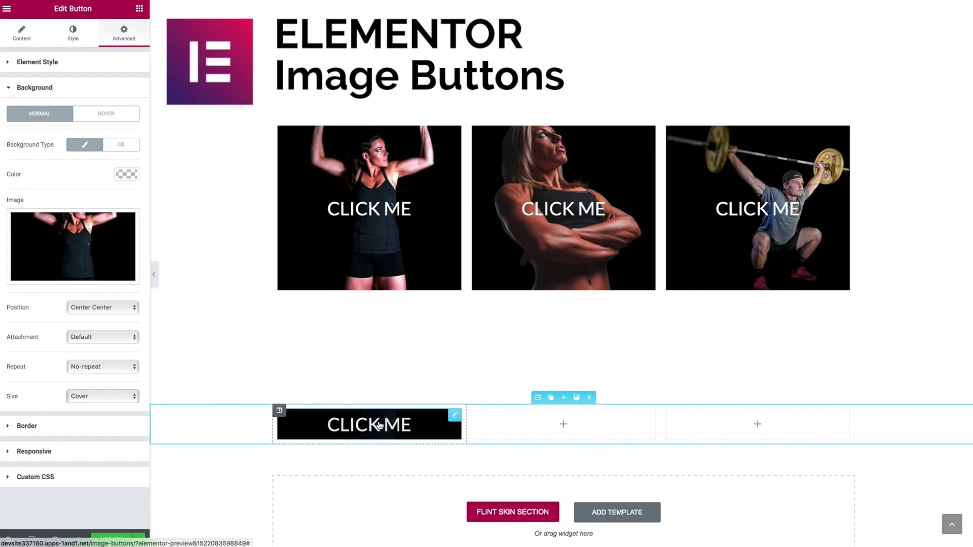
Give the hover state a Classic background using the Man-Weight-Lifting photo.
click(98, 114)
click(86, 143)
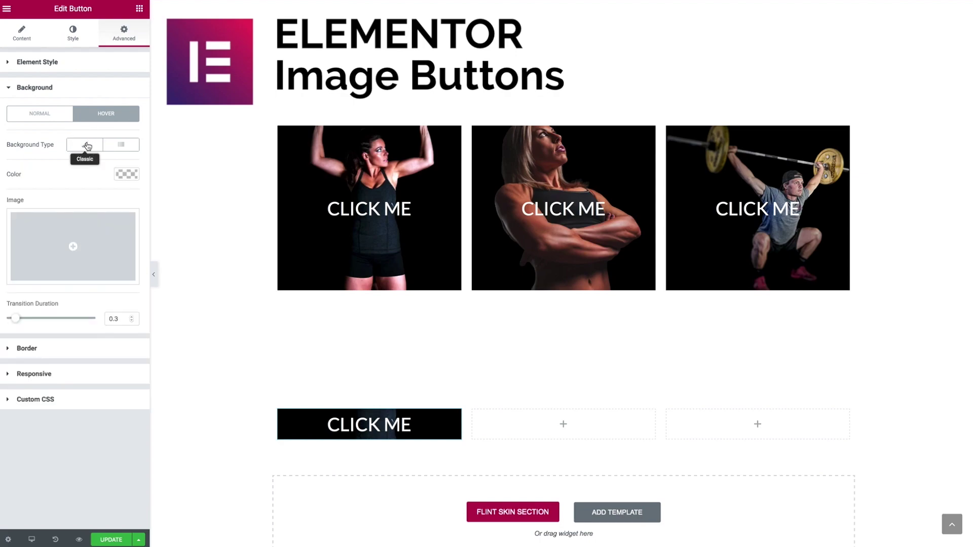
click(112, 233)
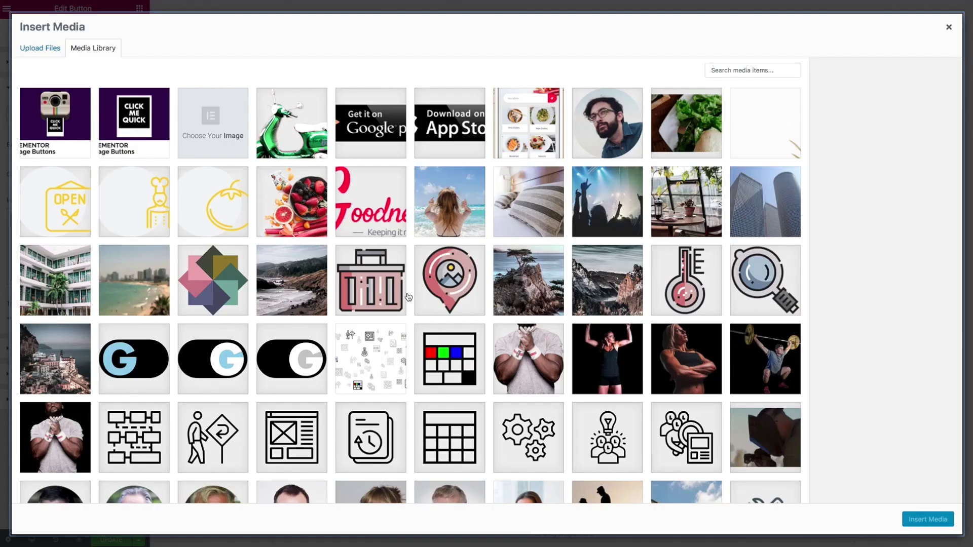
click(765, 336)
click(935, 522)
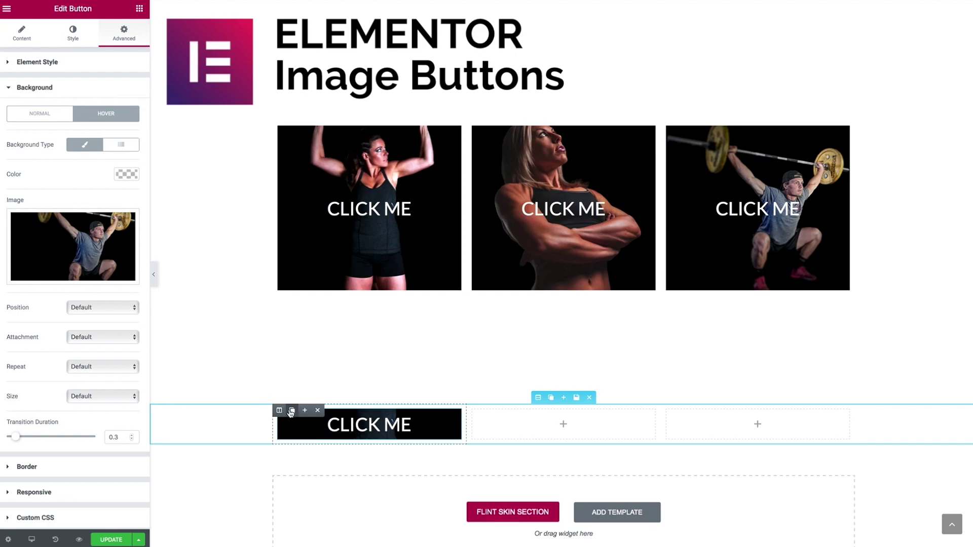
Duplicate the button column twice, delete the two empty columns, and save with Update.
click(292, 410)
click(292, 411)
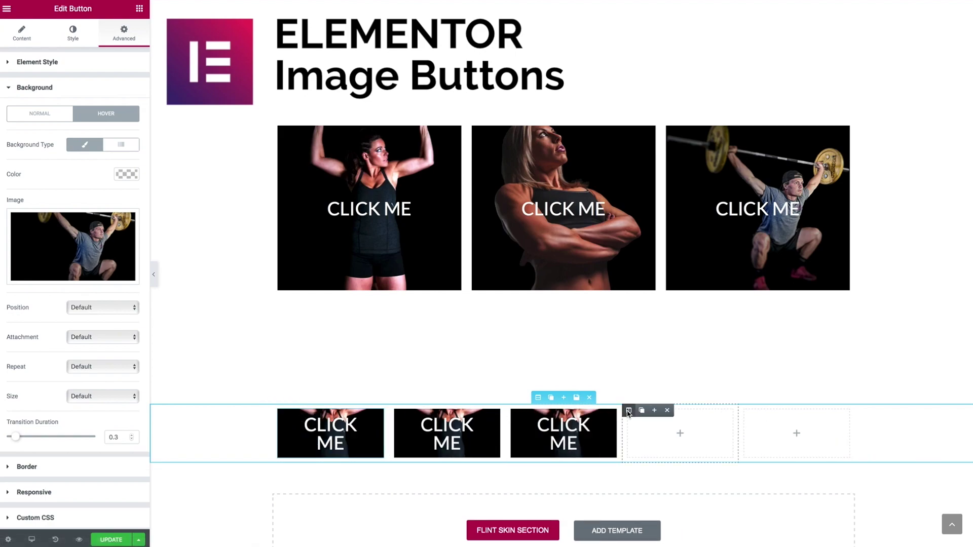
click(667, 410)
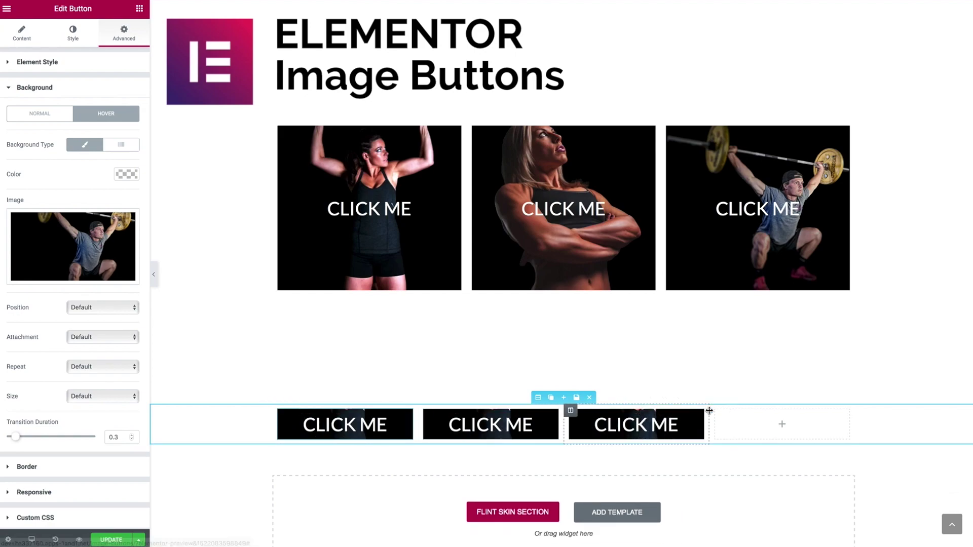
click(752, 410)
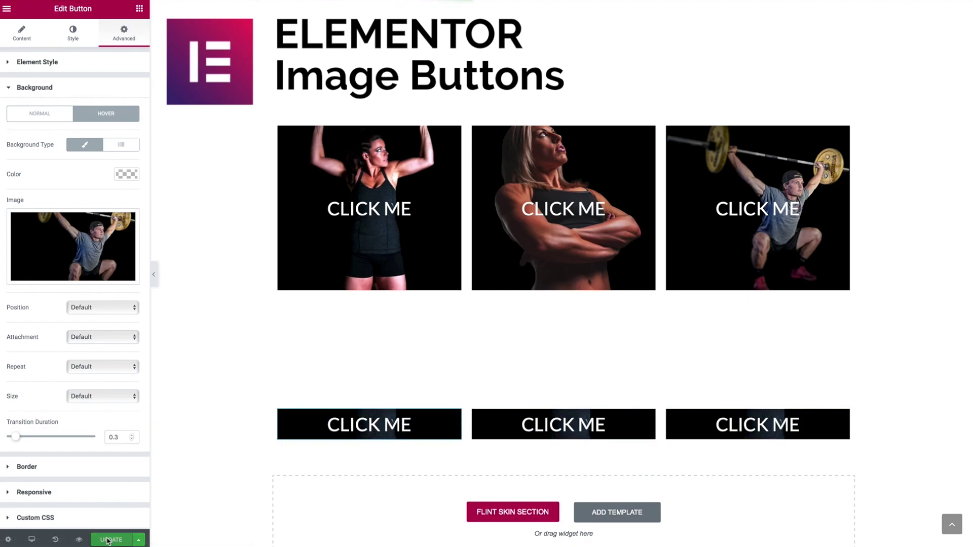
click(108, 540)
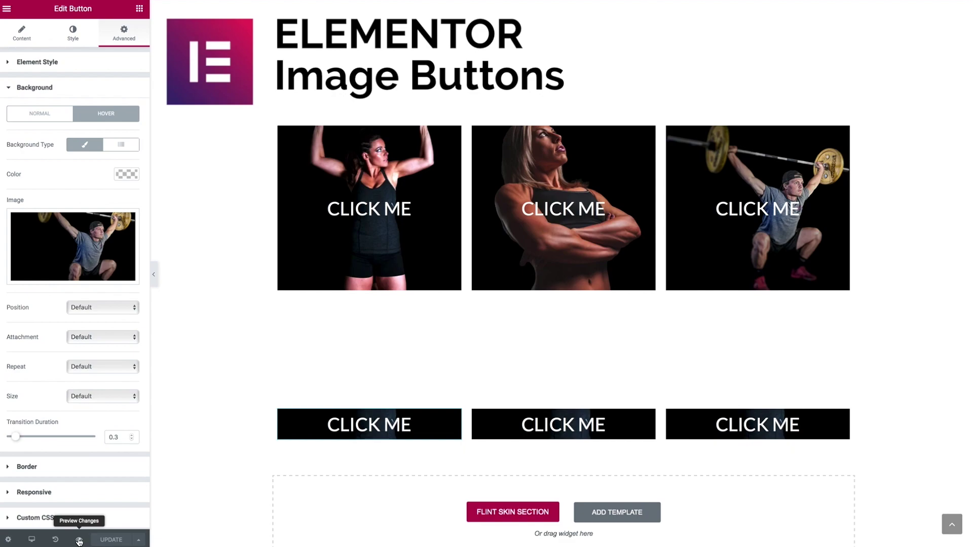
Copy the 'image-button' class name from CSS Classes, then preview the changes live.
click(13, 63)
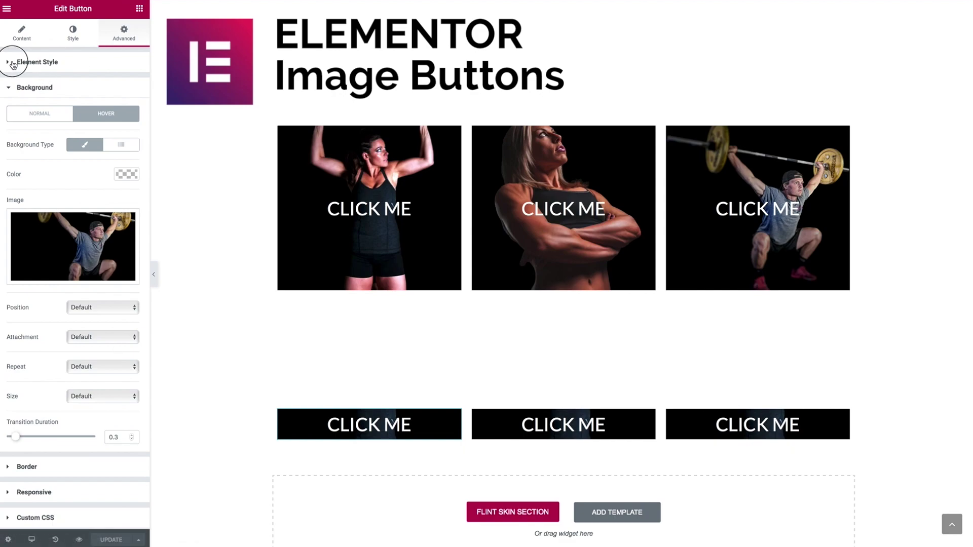
click(54, 309)
drag(12, 311, 67, 311)
click(76, 311)
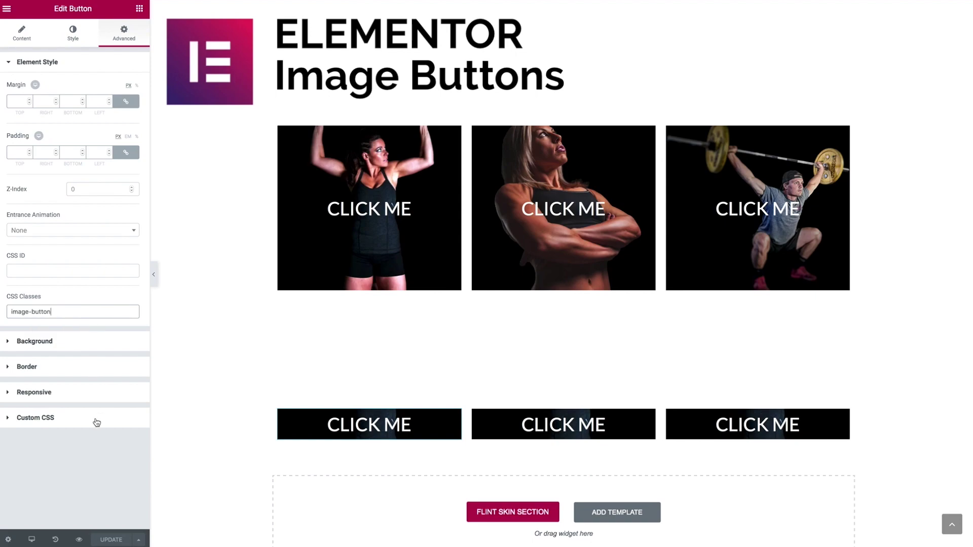
drag(69, 311, 2, 309)
click(81, 540)
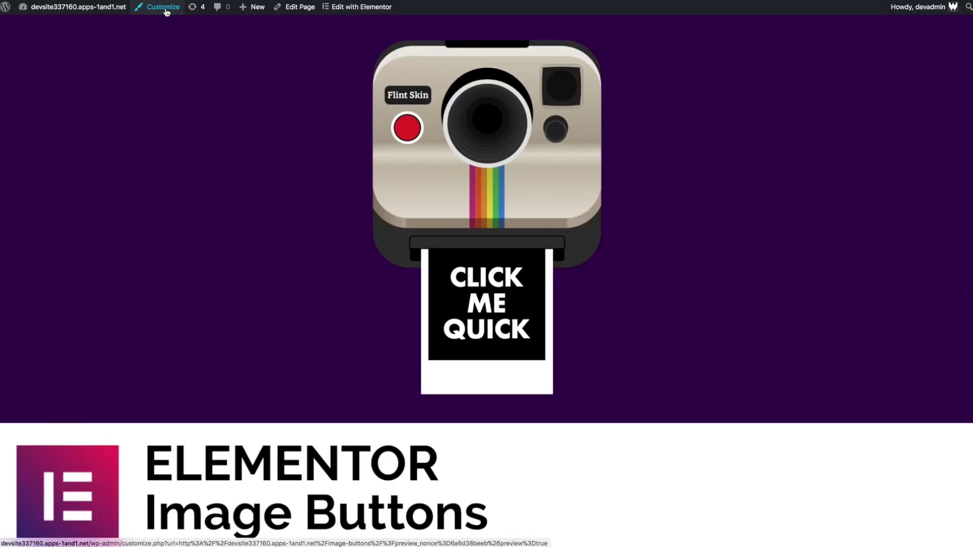
Scroll the live Image Buttons page and launch the Customizer from the admin bar.
scroll(350, 226, down, 7)
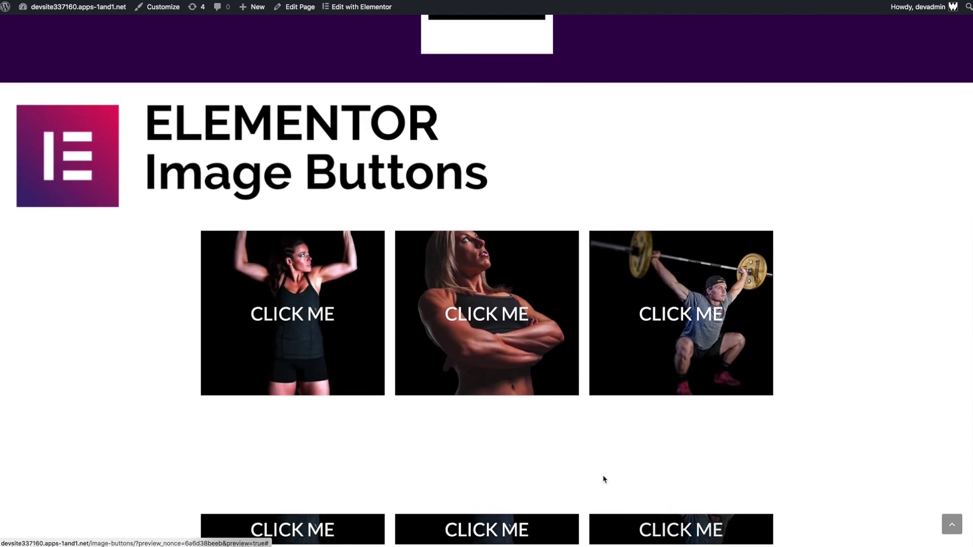
click(163, 8)
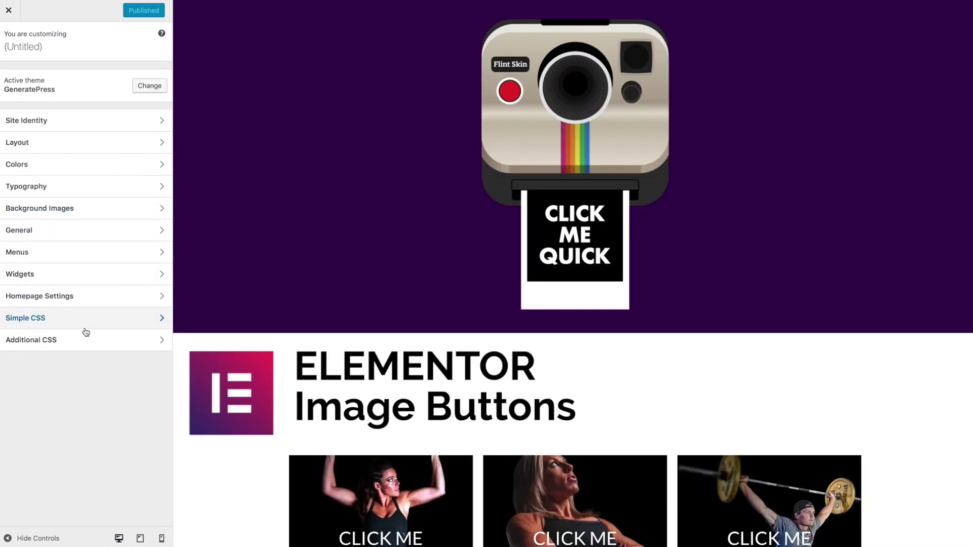
In Additional CSS, write the rule .image-button a { padding: 40% 0 !important; }.
click(78, 340)
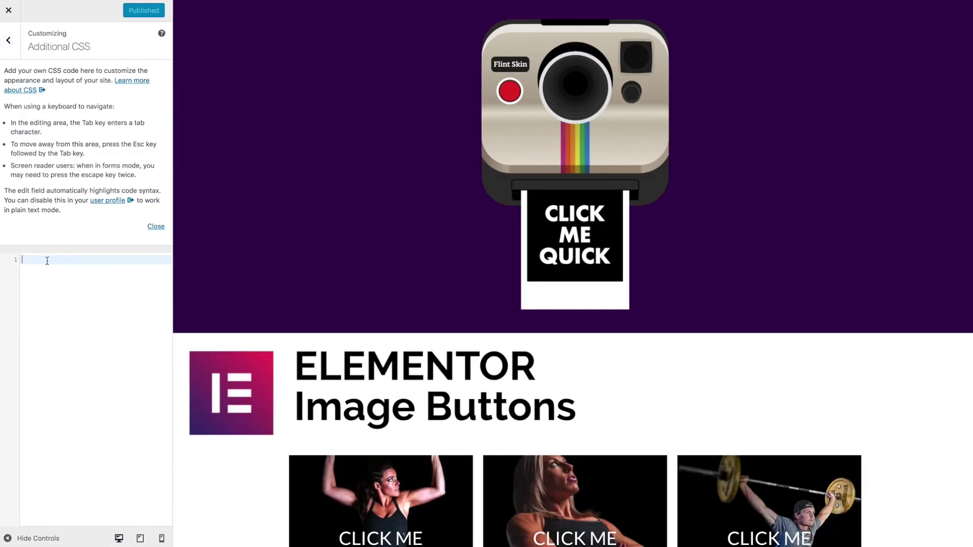
click(156, 227)
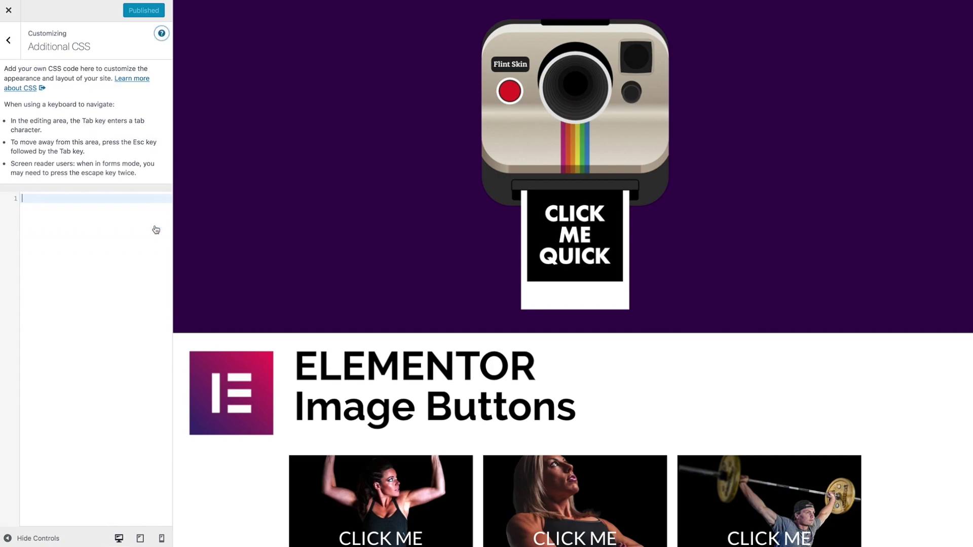
text(.image-button)
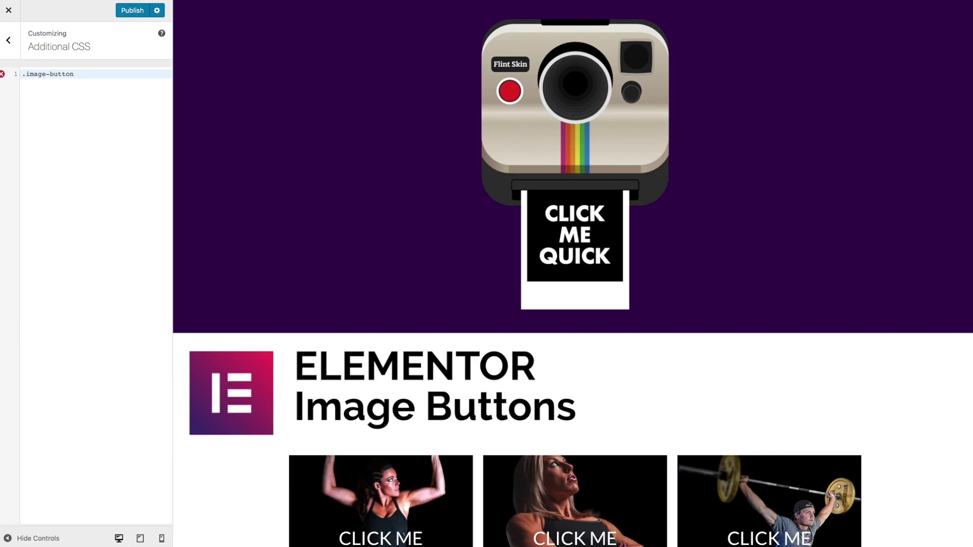
scroll(546, 184, down, 5)
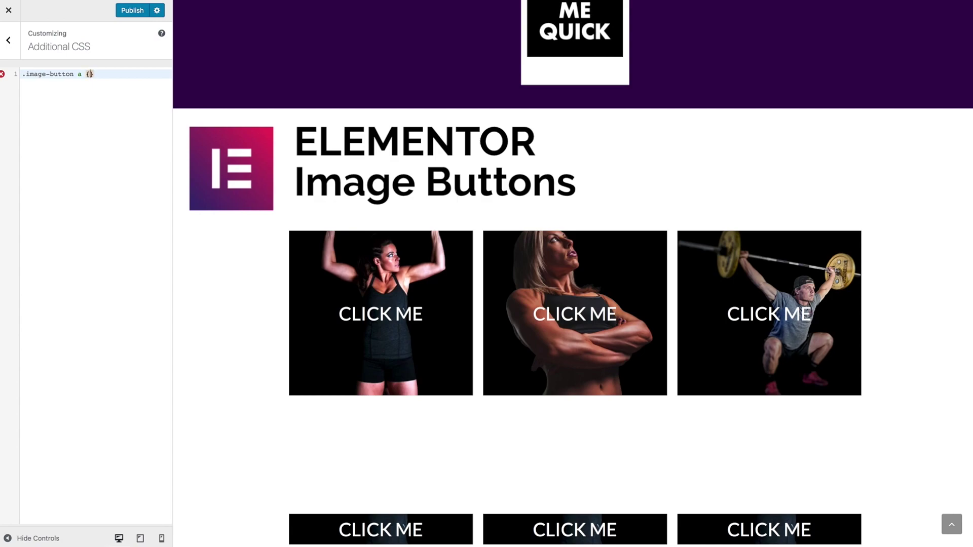
text(a {)
key(Return)
text(pad)
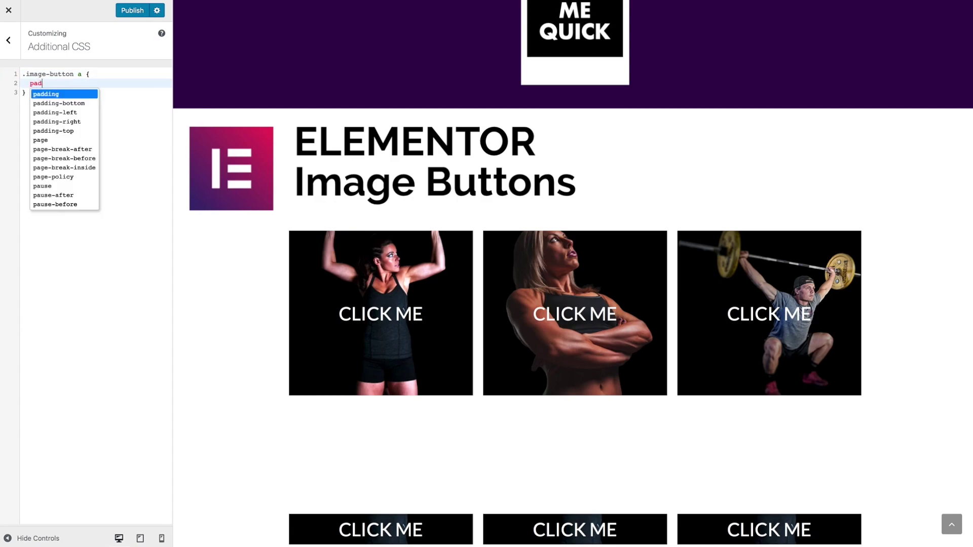
text(ding: )
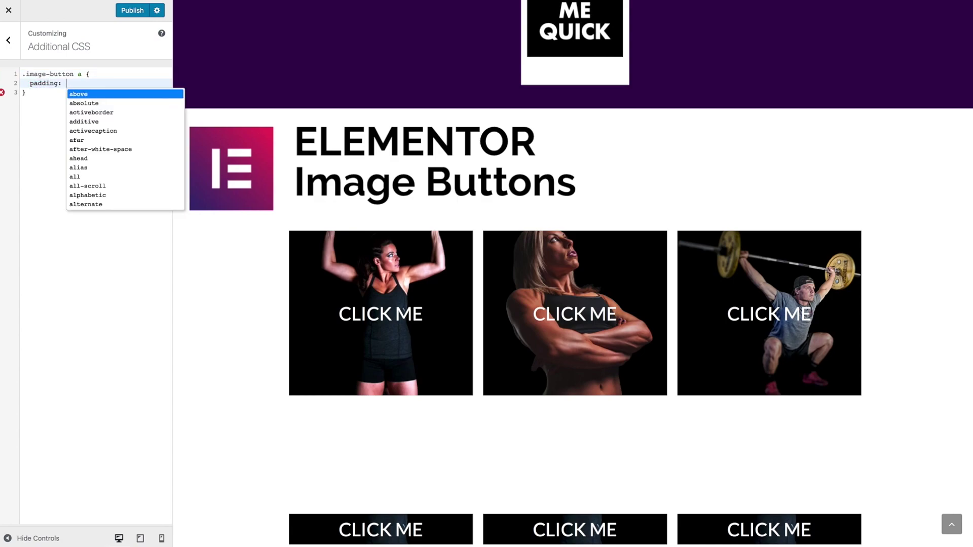
text(40%)
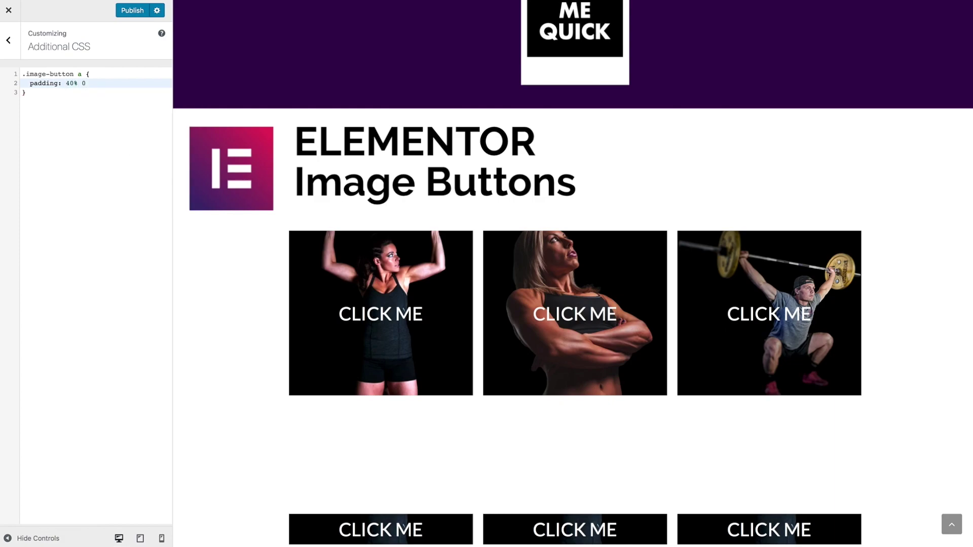
text( 0 !important;)
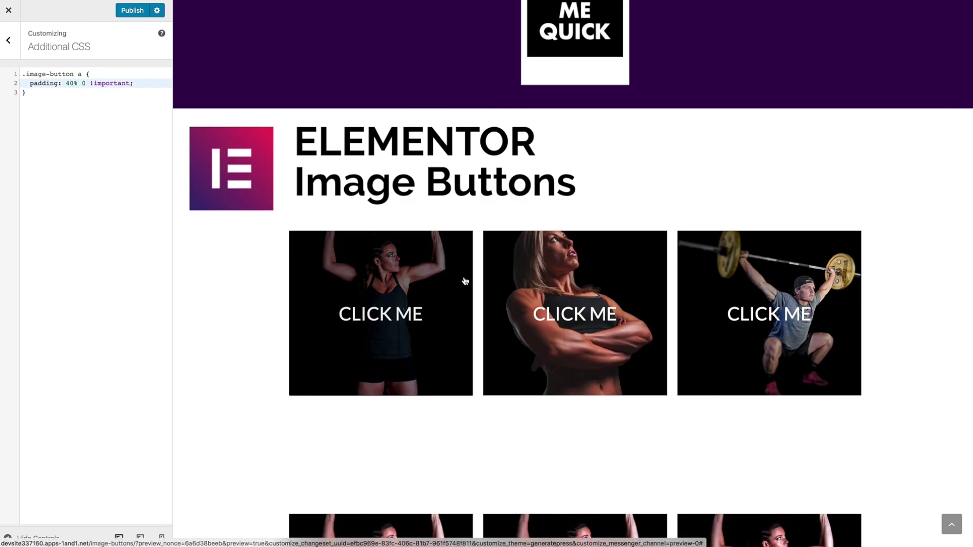
Publish the CSS, exit the Customizer, and return to editing the page in Elementor.
scroll(465, 282, down, 3)
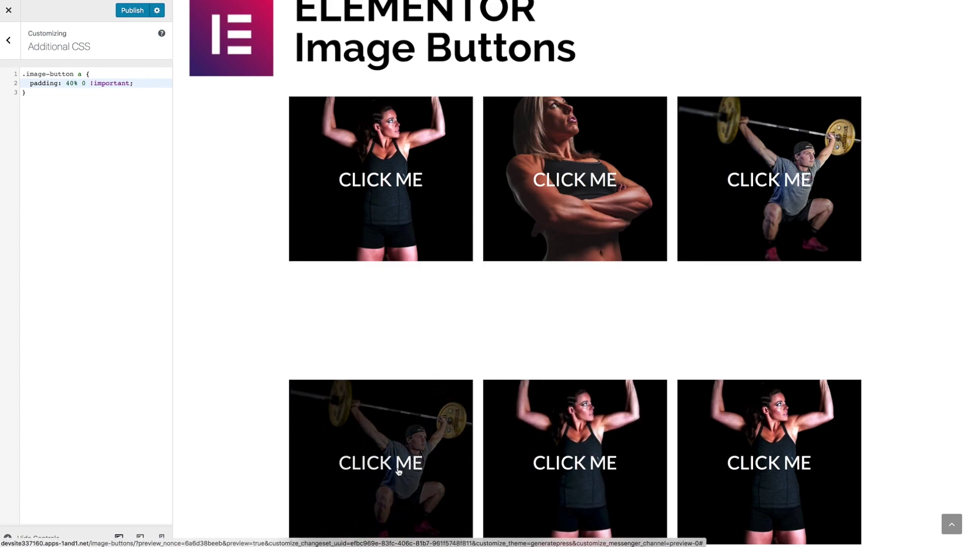
click(143, 12)
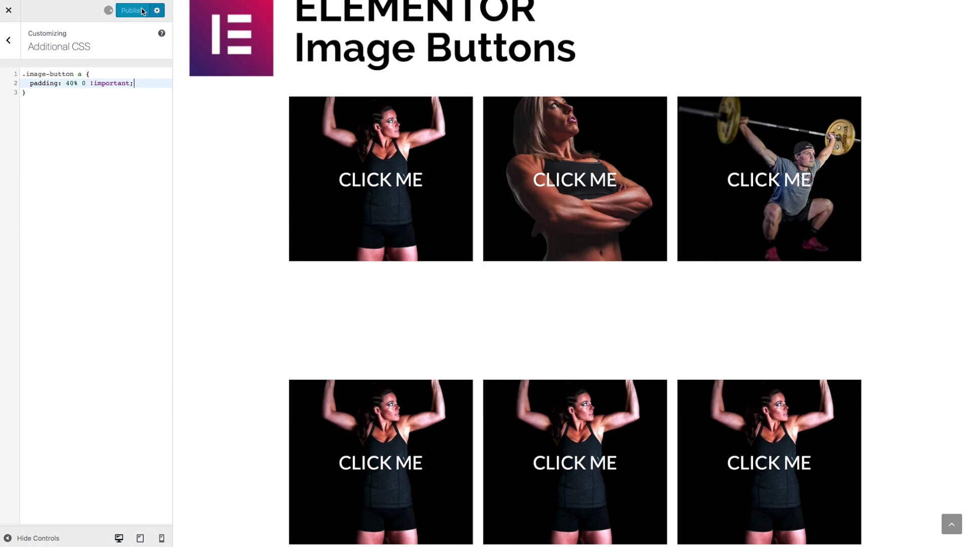
click(8, 13)
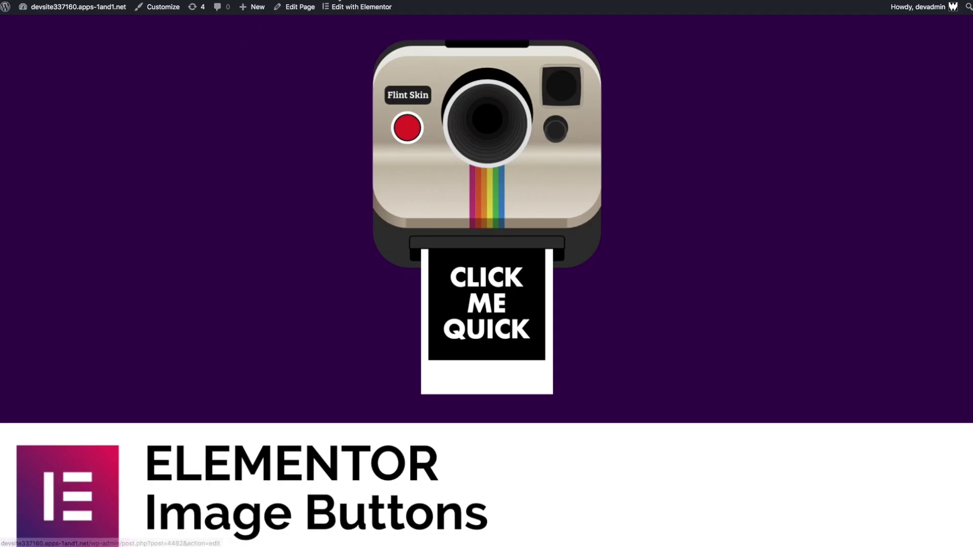
click(357, 13)
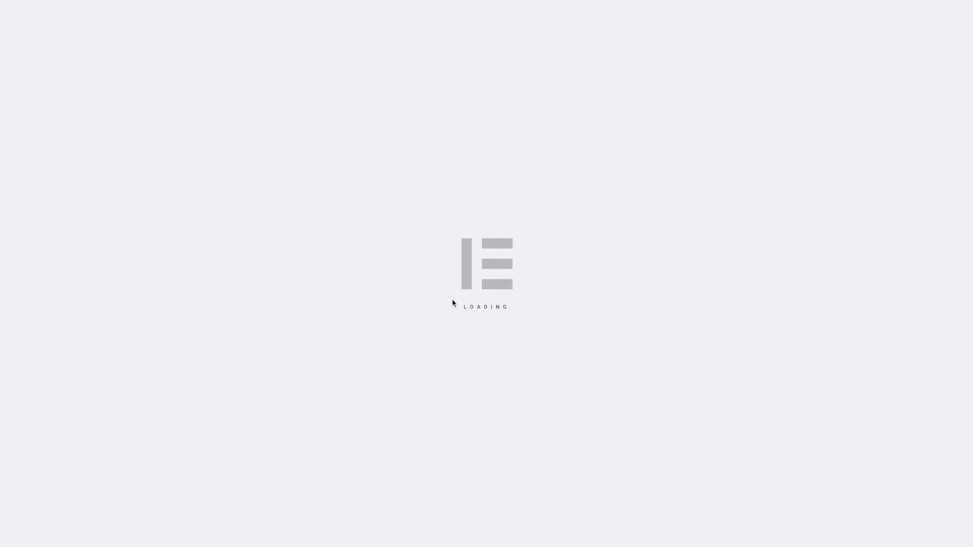
scroll(455, 303, down, 10)
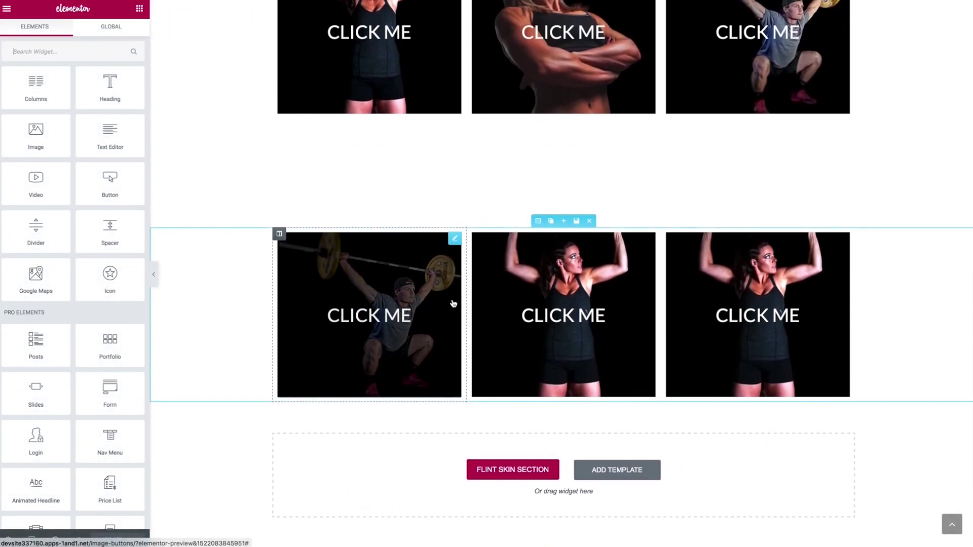
Insert a <br> after 'Click' in the first lower-row button's text, giving 'Click<br>me'.
click(387, 318)
click(85, 118)
text(<br>)
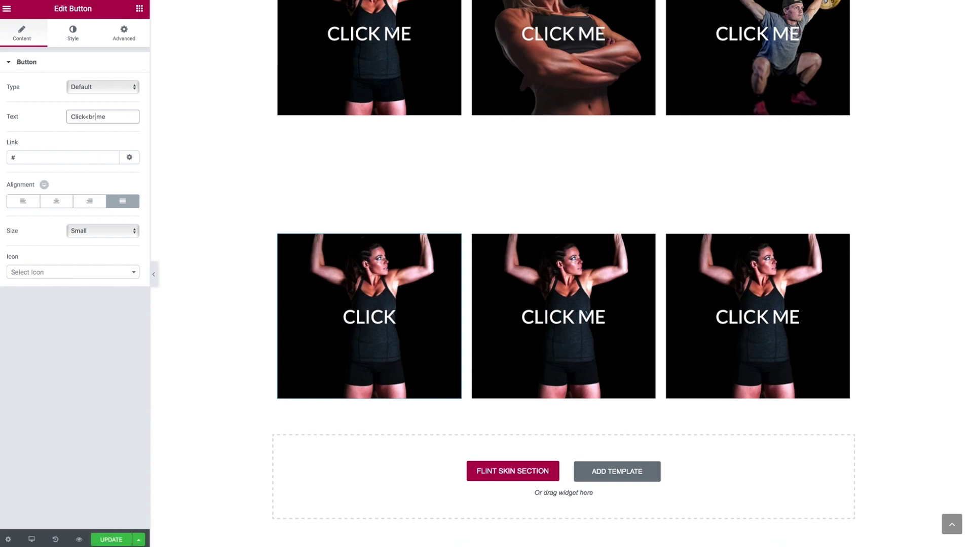